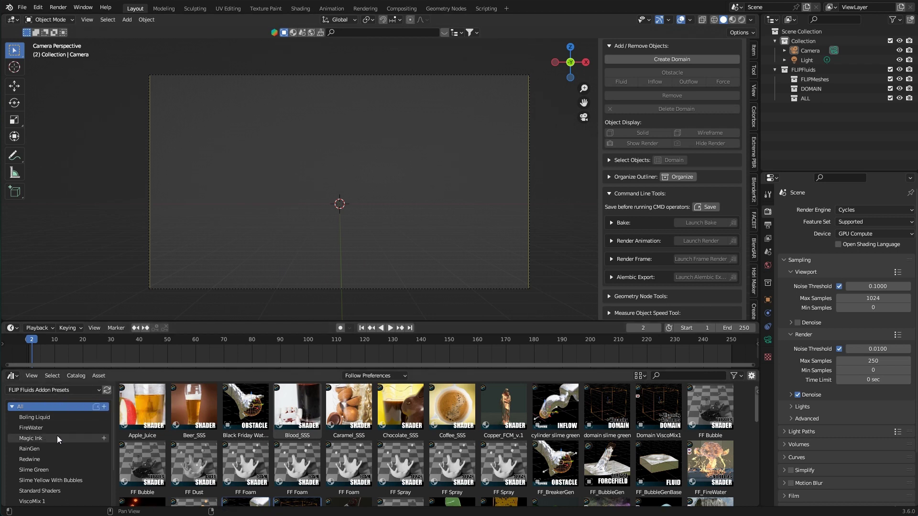
Switch the bottom editor to the Asset Browser and scroll down the preset catalog list
{"action": "left_click", "coordinate": [18, 379]}
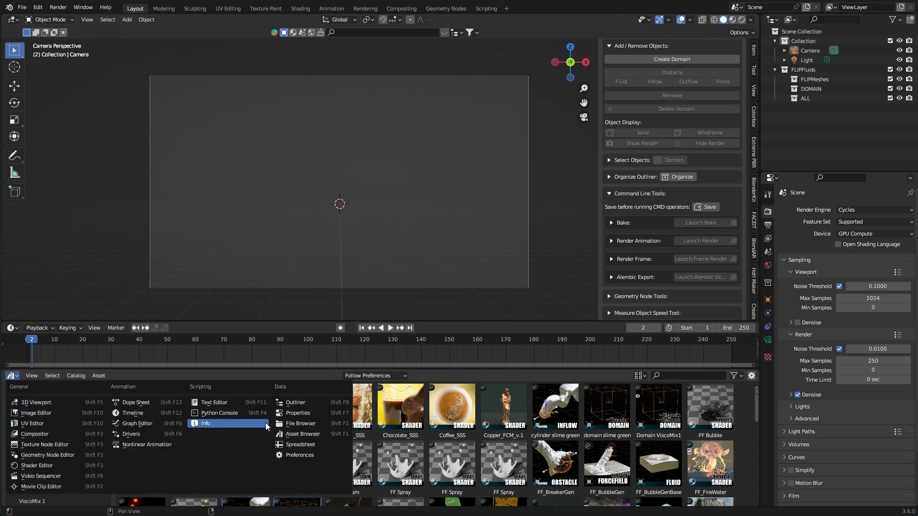
{"action": "left_click", "coordinate": [303, 434]}
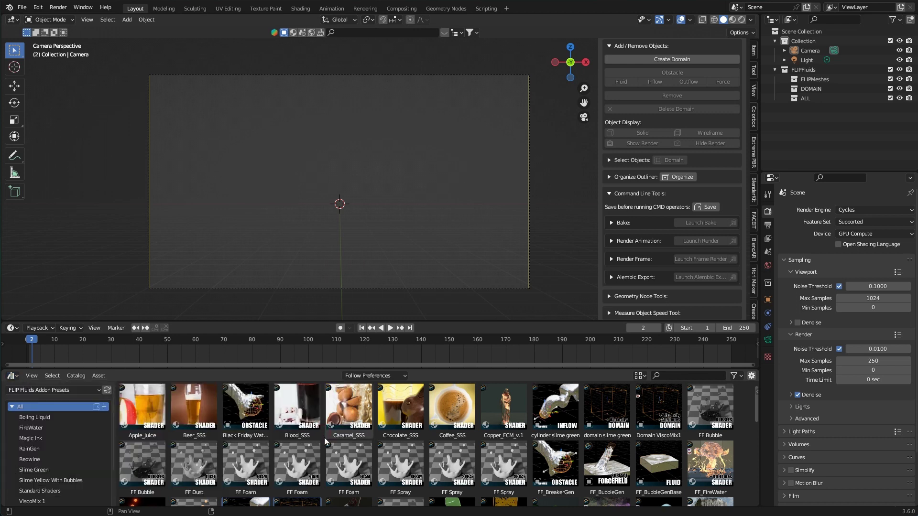
{"action": "scroll", "coordinate": [61, 451], "scroll_direction": "down", "scroll_amount": 1}
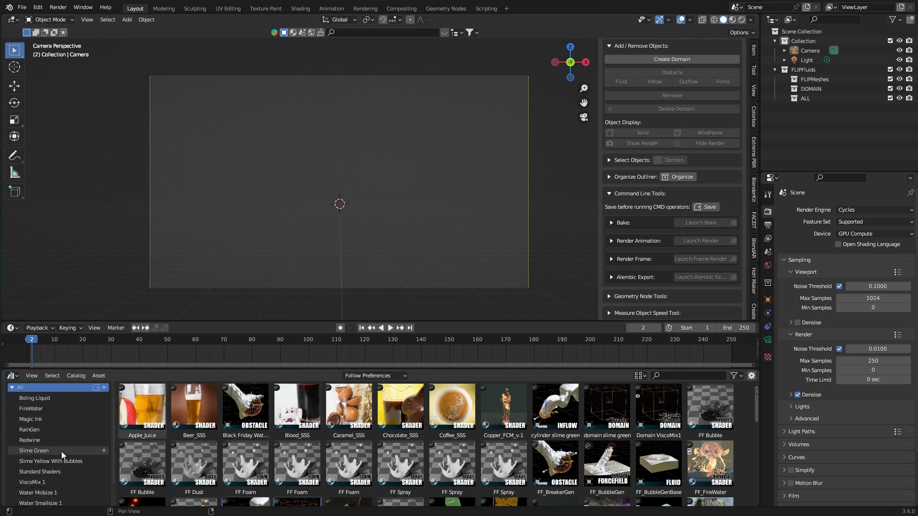
Filter to the RainGen catalog, then drop in FF_RainGen_Domain and the FF_RainGen emitter above it
{"action": "left_click", "coordinate": [41, 432]}
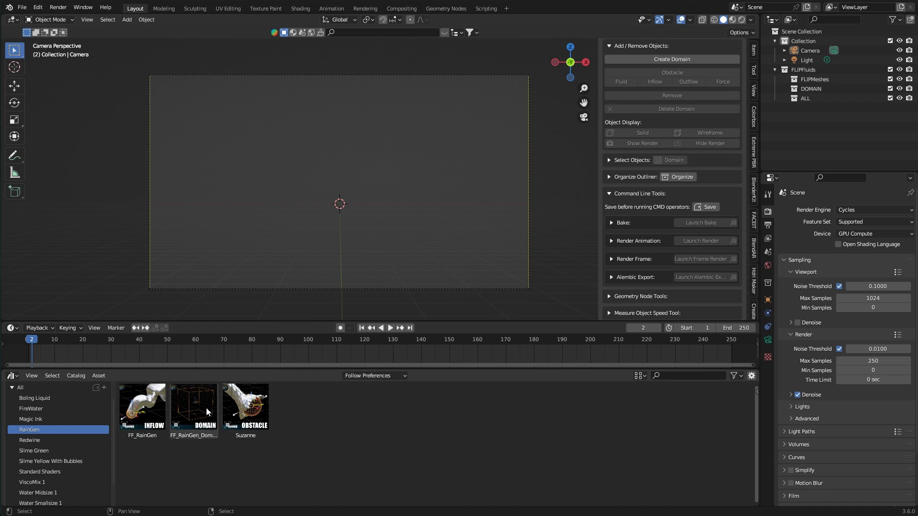
{"action": "left_click_drag", "start_coordinate": [205, 408], "coordinate": [337, 267]}
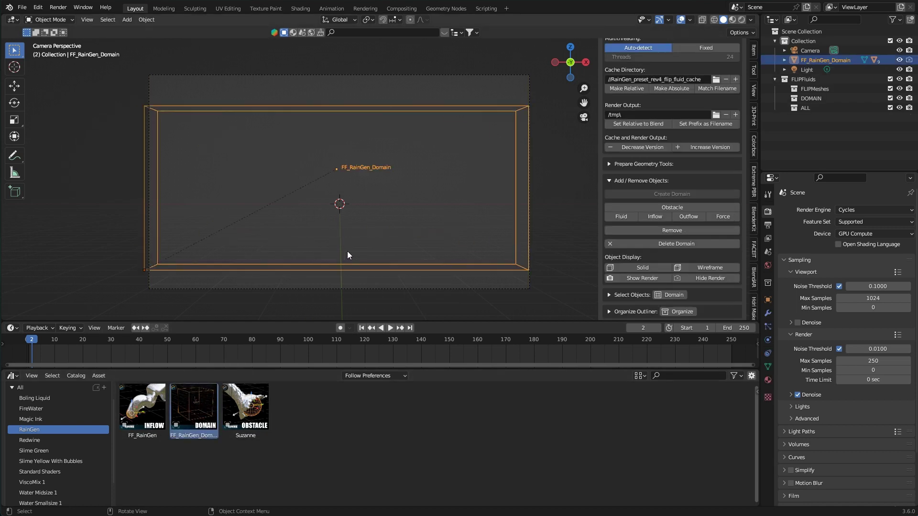
{"action": "left_click_drag", "start_coordinate": [142, 407], "coordinate": [395, 174]}
{"action": "left_click", "coordinate": [394, 180]}
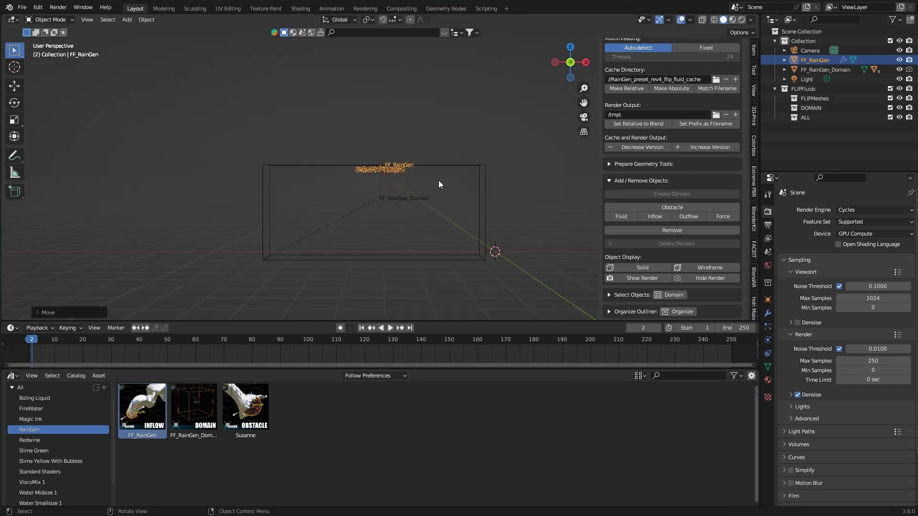
{"action": "scroll", "coordinate": [387, 194], "scroll_direction": "up", "scroll_amount": 5}
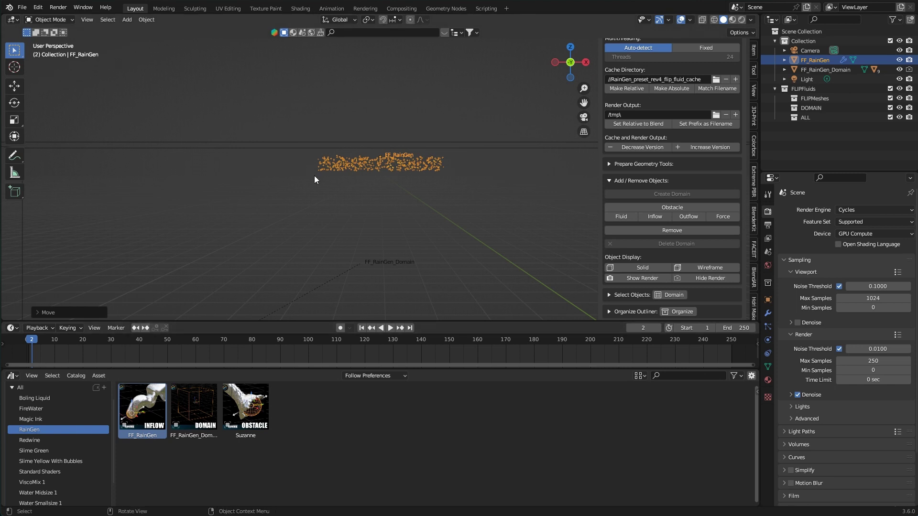
Inspect the FF_RainGenerator node group in the Geometry Nodes workspace
{"action": "left_click", "coordinate": [442, 8]}
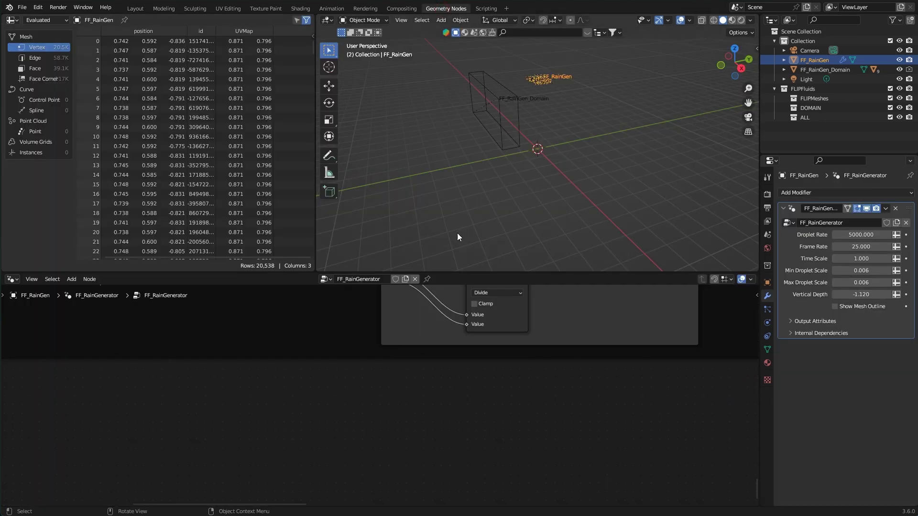
{"action": "key", "text": "Tab"}
{"action": "middle_click_drag", "start_coordinate": [449, 429], "coordinate": [438, 444]}
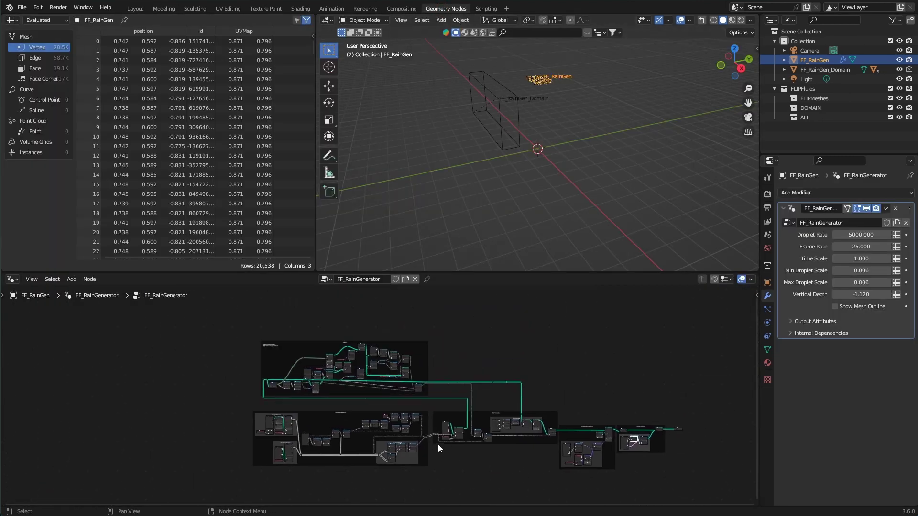
{"action": "scroll", "coordinate": [437, 444], "scroll_direction": "up", "scroll_amount": 3}
{"action": "scroll", "coordinate": [574, 419], "scroll_direction": "up", "scroll_amount": 3}
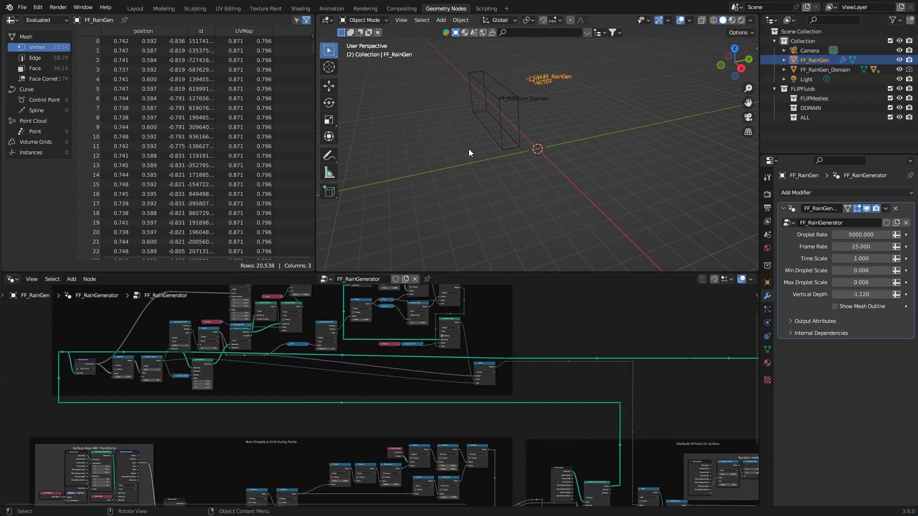
From top view, move the FF_RainGen emitter over the centre of the domain box
{"action": "mouse_move", "coordinate": [469, 149]}
{"action": "middle_mouse_down", "text": "alt"}
{"action": "mouse_move", "coordinate": [492, 154]}
{"action": "mouse_move", "coordinate": [453, 158]}
{"action": "middle_mouse_up", "text": "alt"}
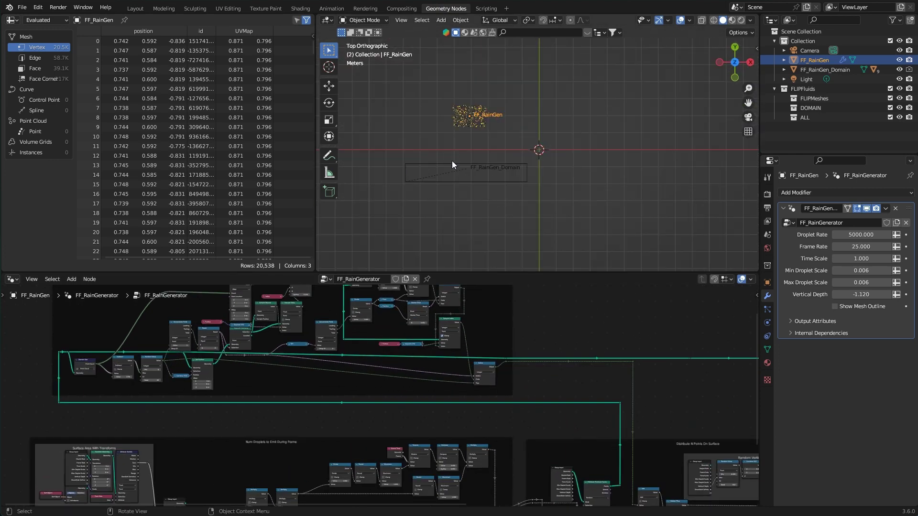
{"action": "key", "text": "g"}
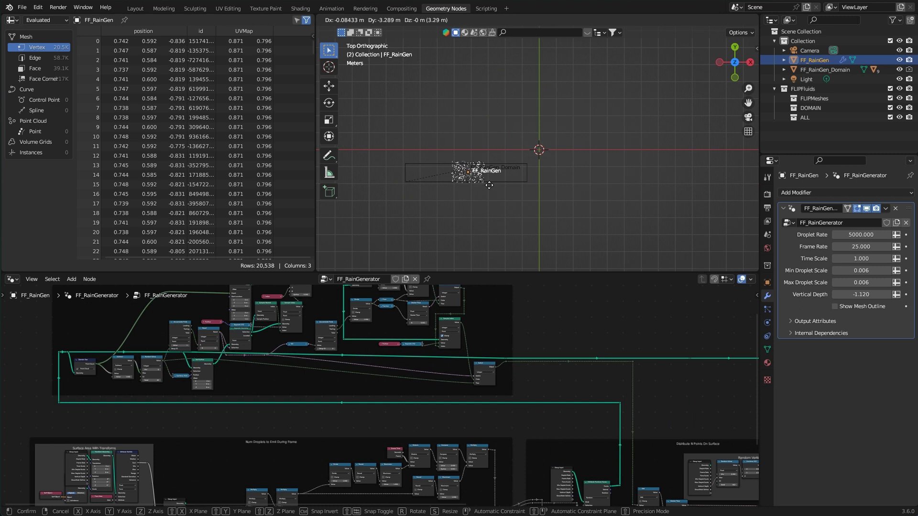
{"action": "left_click", "coordinate": [487, 187]}
{"action": "middle_click_drag", "start_coordinate": [509, 186], "coordinate": [515, 82]}
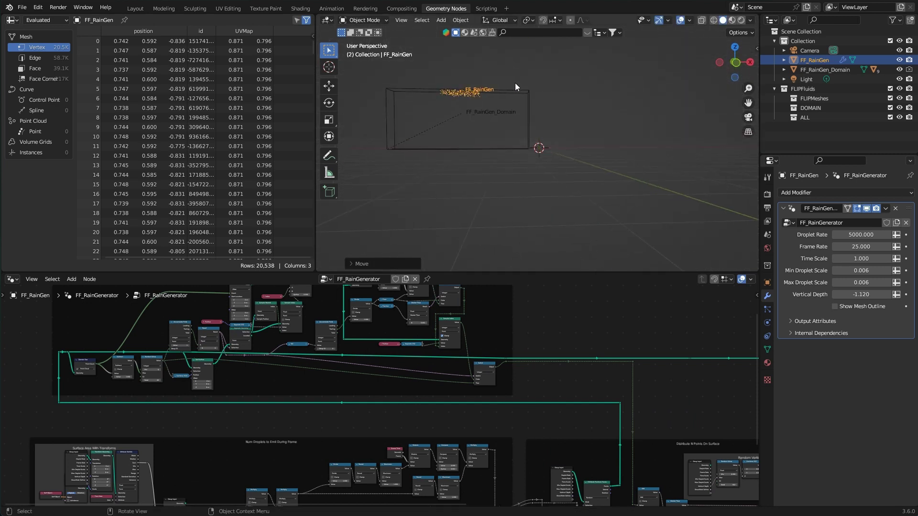
{"action": "key", "text": "KP_0"}
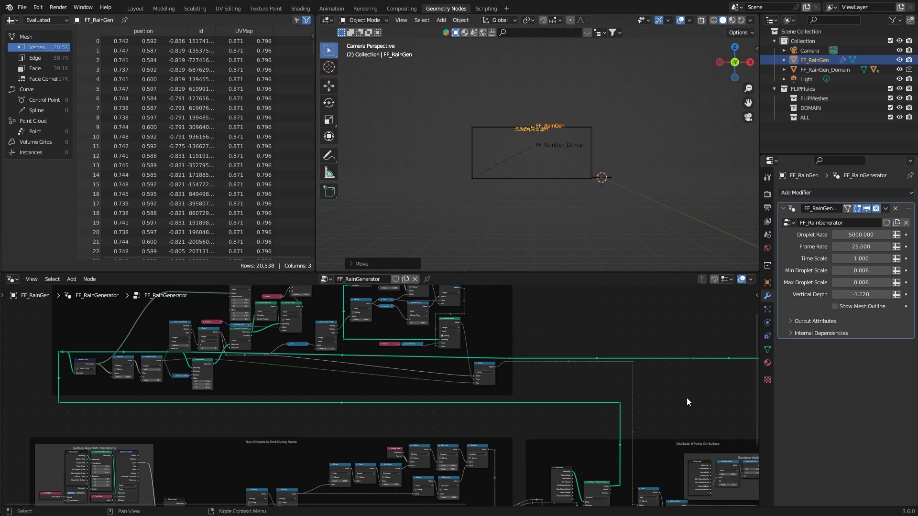
Frame the Distribute N Points On Surface node and the rain in the camera view
{"action": "middle_click_drag", "start_coordinate": [688, 402], "coordinate": [545, 358]}
{"action": "scroll", "coordinate": [686, 424], "scroll_direction": "up", "scroll_amount": 1}
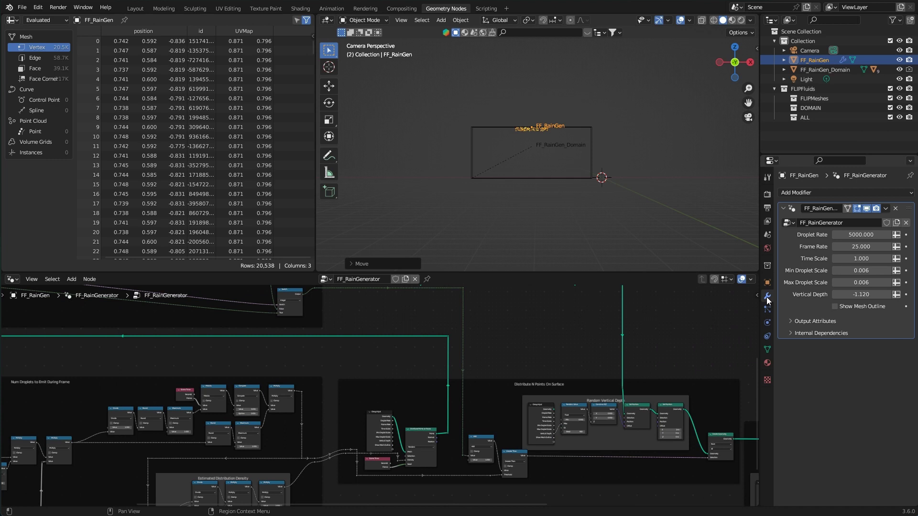
{"action": "scroll", "coordinate": [575, 139], "scroll_direction": "up", "scroll_amount": 6}
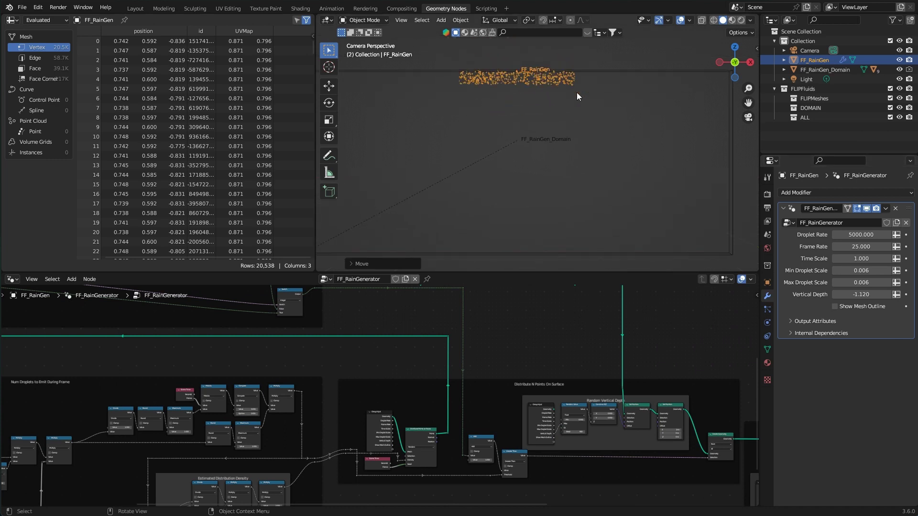
{"action": "middle_click_drag", "start_coordinate": [578, 95], "coordinate": [577, 124], "text": "shift"}
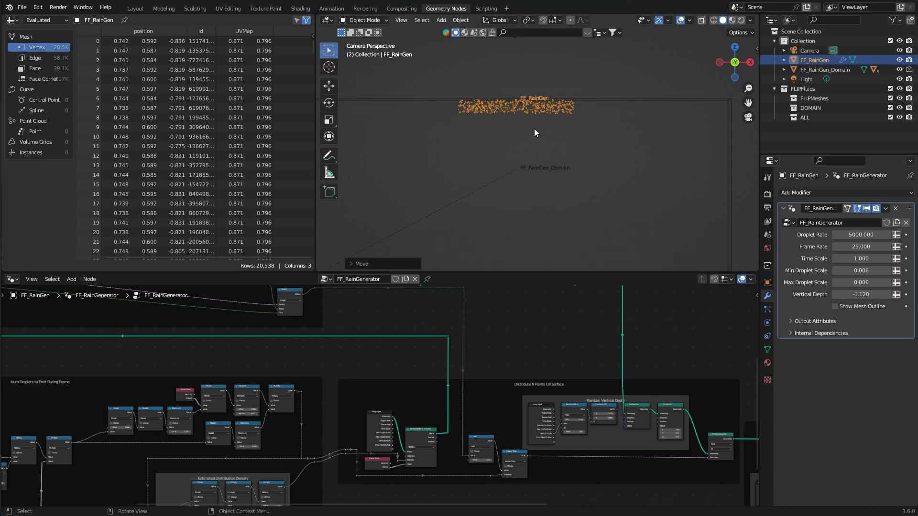
{"action": "scroll", "coordinate": [534, 128], "scroll_direction": "up", "scroll_amount": 1}
Back in Layout, play and orbit the falling rain, then show the Modifier properties
{"action": "left_click", "coordinate": [135, 9]}
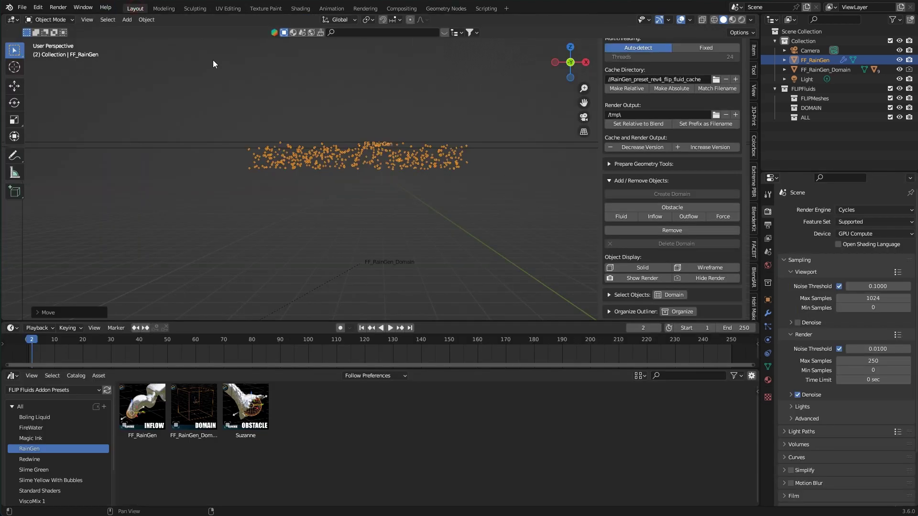
{"action": "scroll", "coordinate": [429, 195], "scroll_direction": "down", "scroll_amount": 5}
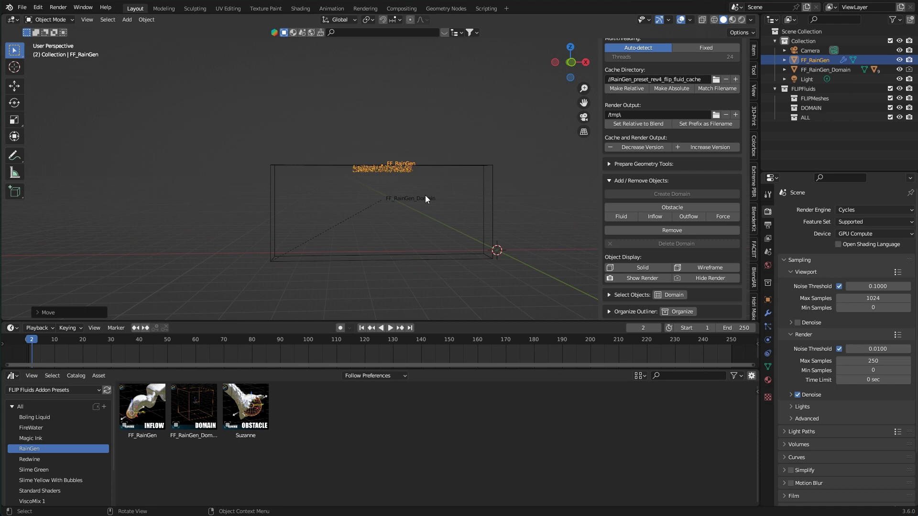
{"action": "key", "text": "space"}
{"action": "scroll", "coordinate": [375, 188], "scroll_direction": "up", "scroll_amount": 8}
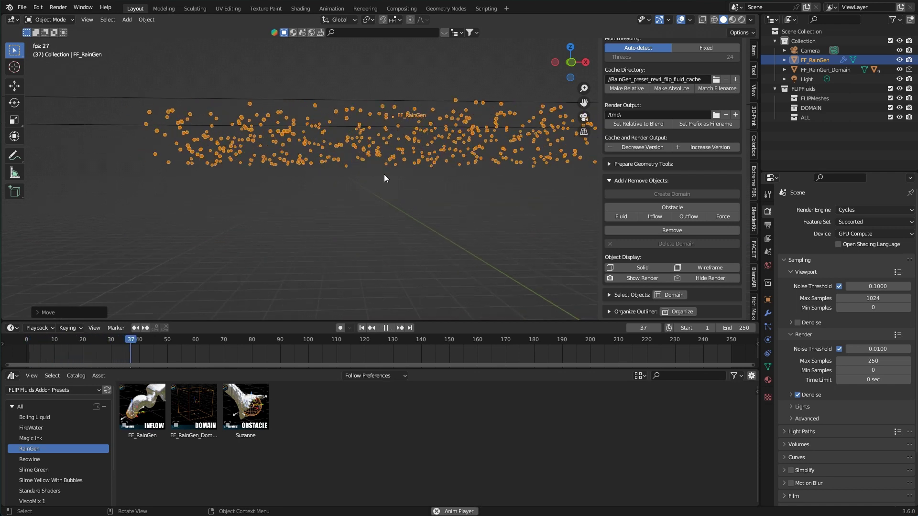
{"action": "middle_click_drag", "start_coordinate": [434, 180], "coordinate": [306, 189]}
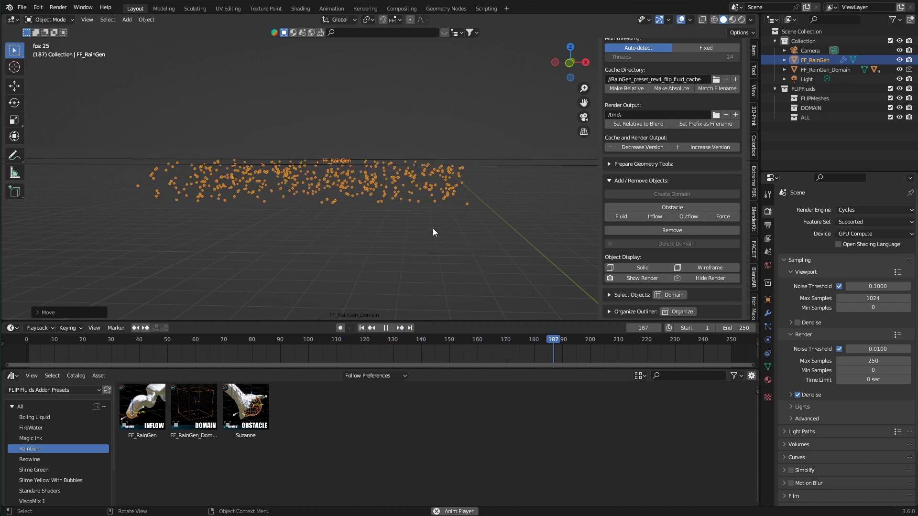
{"action": "left_click", "coordinate": [767, 313]}
Try a Droplet Rate of 1 during playback, orbiting to see the domain box
{"action": "key", "text": "space"}
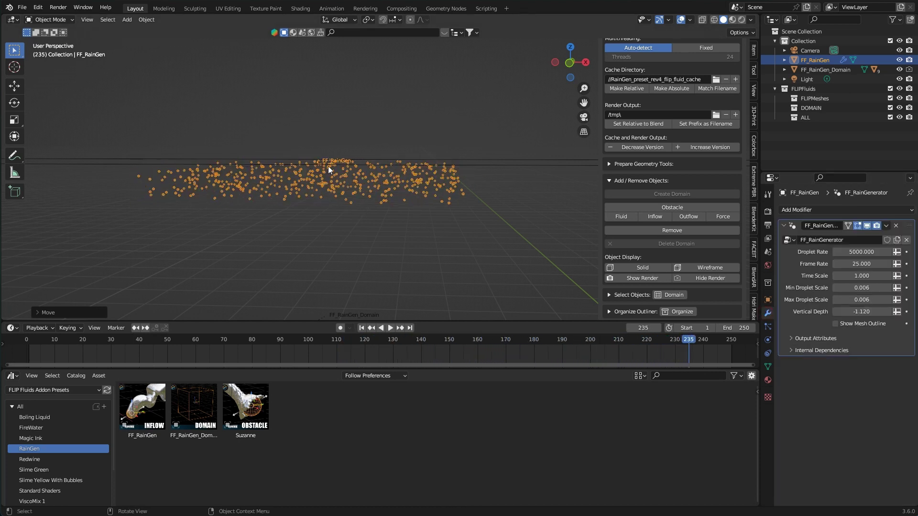
{"action": "double_click", "coordinate": [857, 252]}
{"action": "key", "text": "space"}
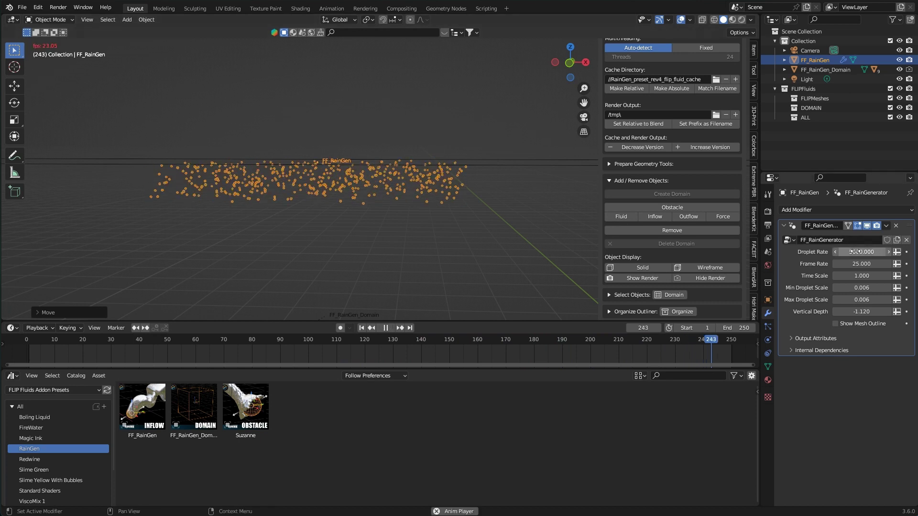
{"action": "type", "text": "1"}
{"action": "key", "text": "Return"}
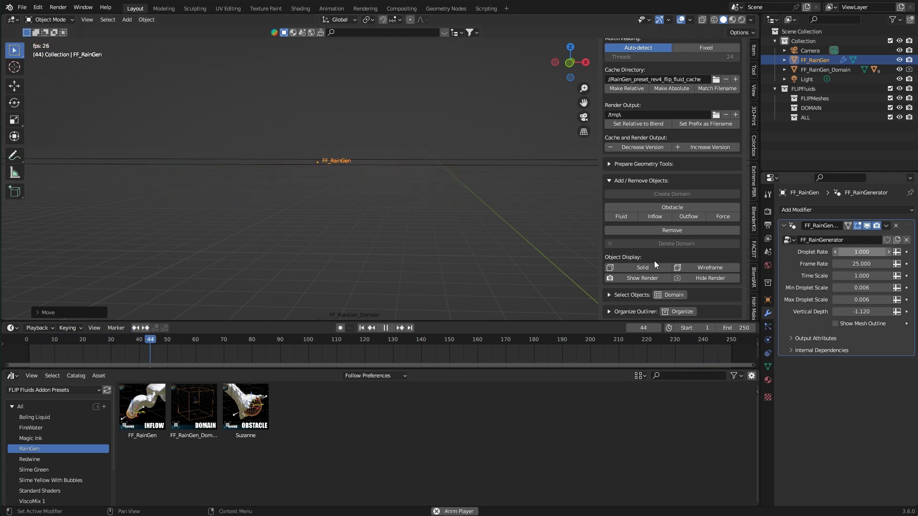
{"action": "middle_click_drag", "start_coordinate": [374, 176], "coordinate": [383, 193]}
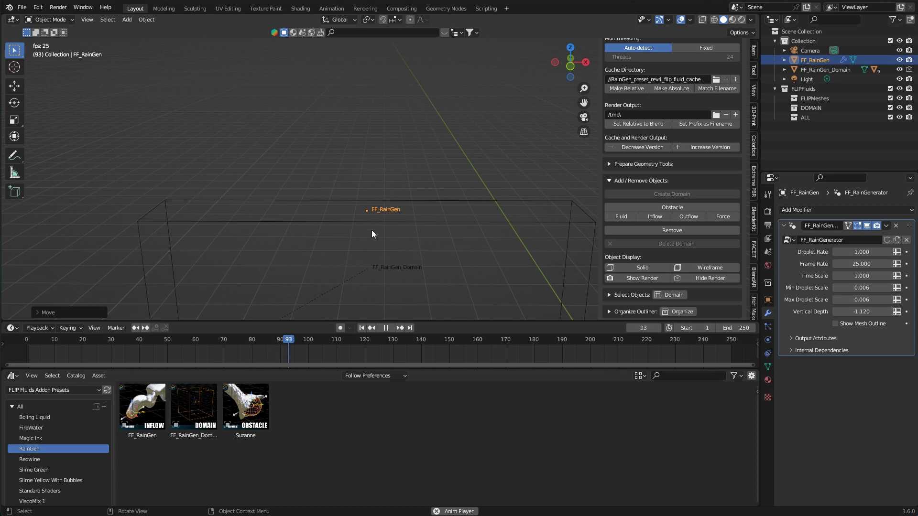
{"action": "middle_click_drag", "start_coordinate": [371, 236], "coordinate": [374, 225]}
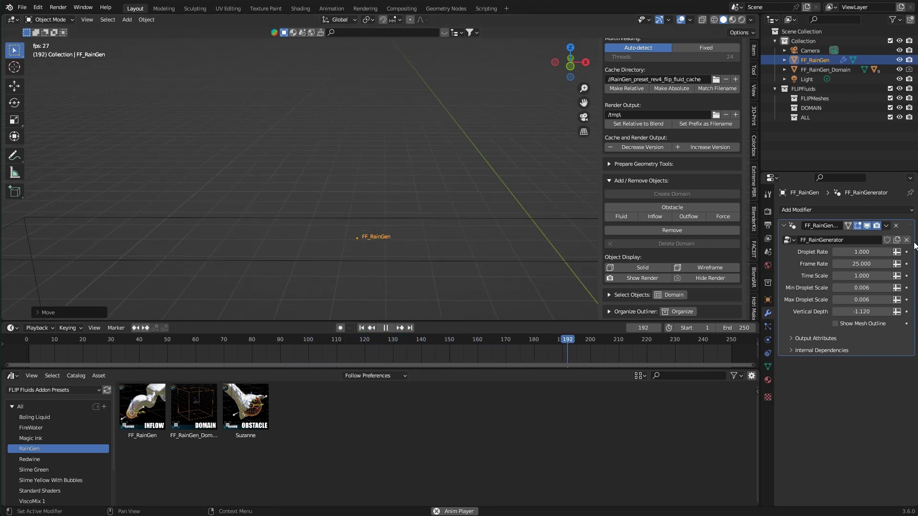
Raise the FF_RainGenerator Droplet Rate back up to 5000
{"action": "left_click_drag", "start_coordinate": [861, 252], "coordinate": [878, 248]}
{"action": "left_click", "coordinate": [879, 248]}
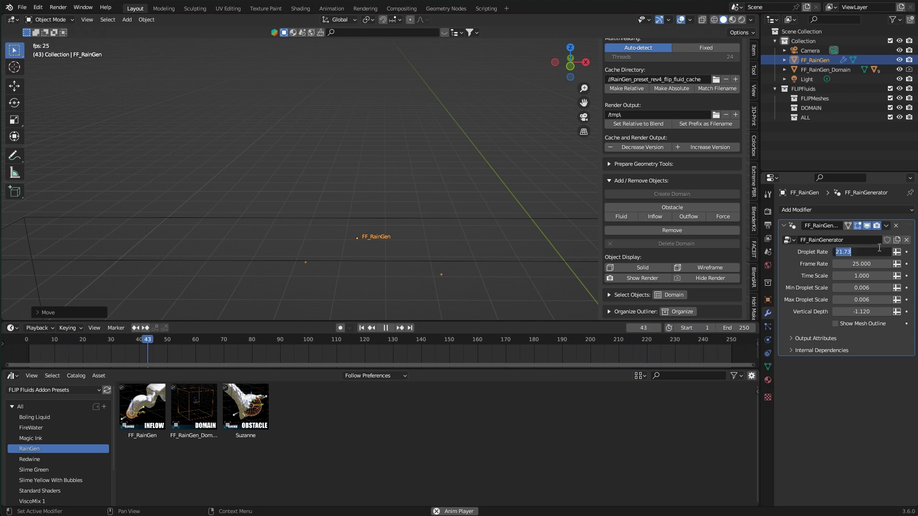
{"action": "type", "text": "5000"}
{"action": "key", "text": "Return"}
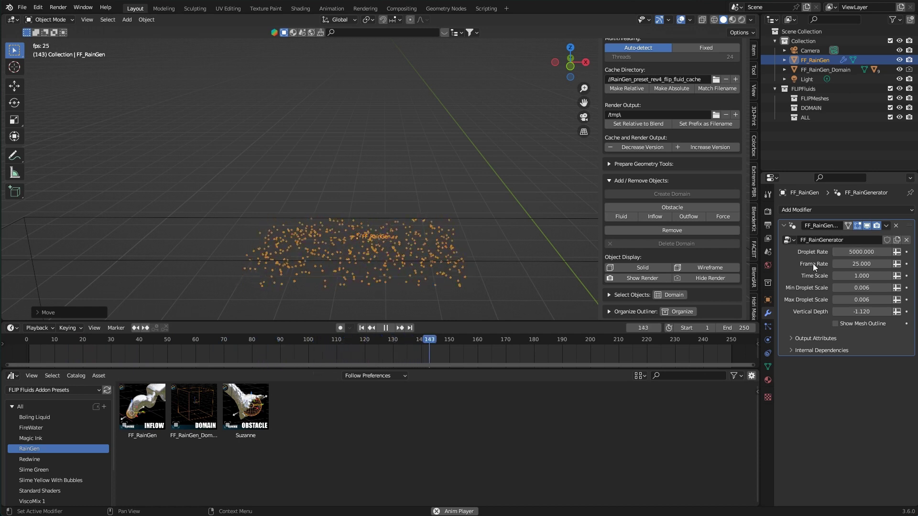
Check the Output frame rate settings, then set the rain Time Scale to 0.5
{"action": "left_click", "coordinate": [767, 226]}
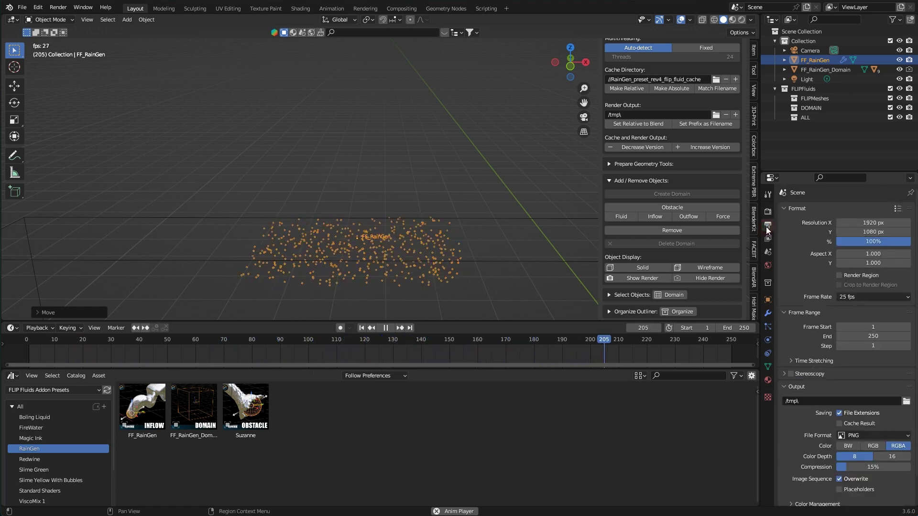
{"action": "left_click", "coordinate": [768, 313]}
{"action": "left_click", "coordinate": [861, 276]}
{"action": "type", "text": "0.5"}
{"action": "key", "text": "Return"}
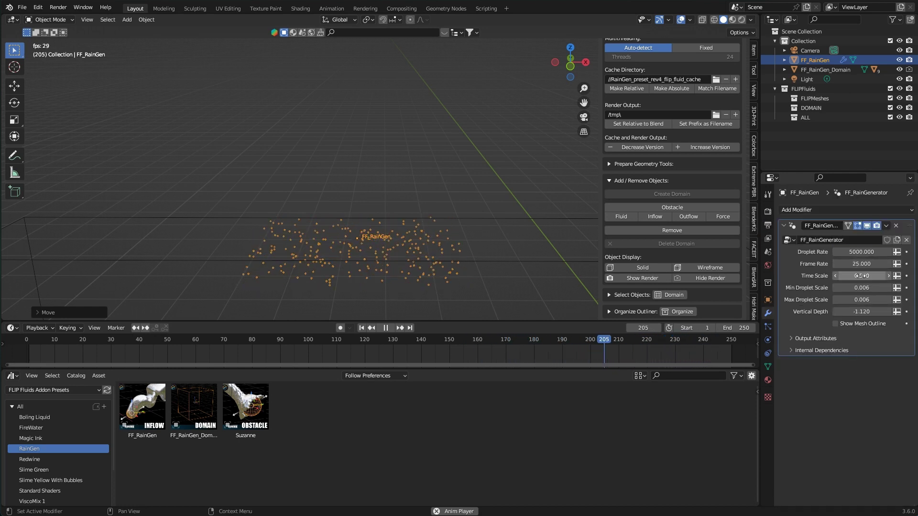
Keyframe the rain Time Scale at 0.001 on frame 1
{"action": "left_click_drag", "start_coordinate": [855, 276], "coordinate": [812, 276]}
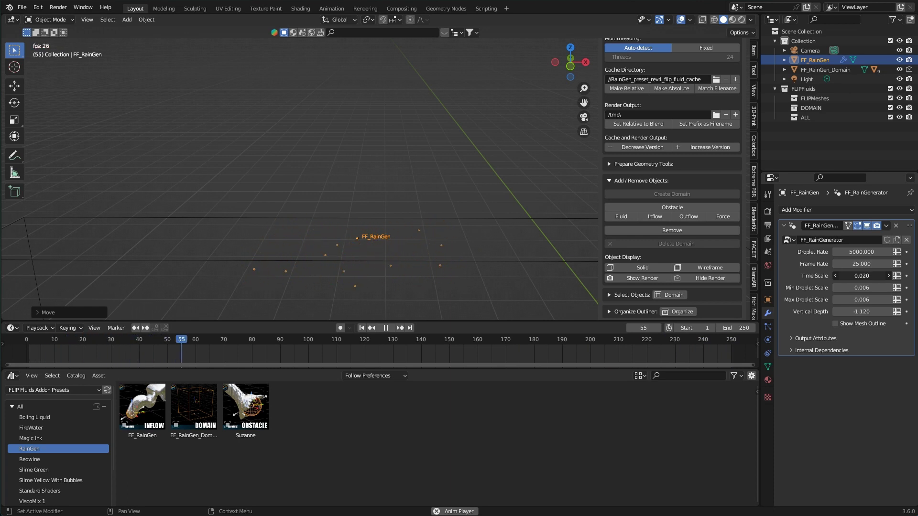
{"action": "key", "text": "space"}
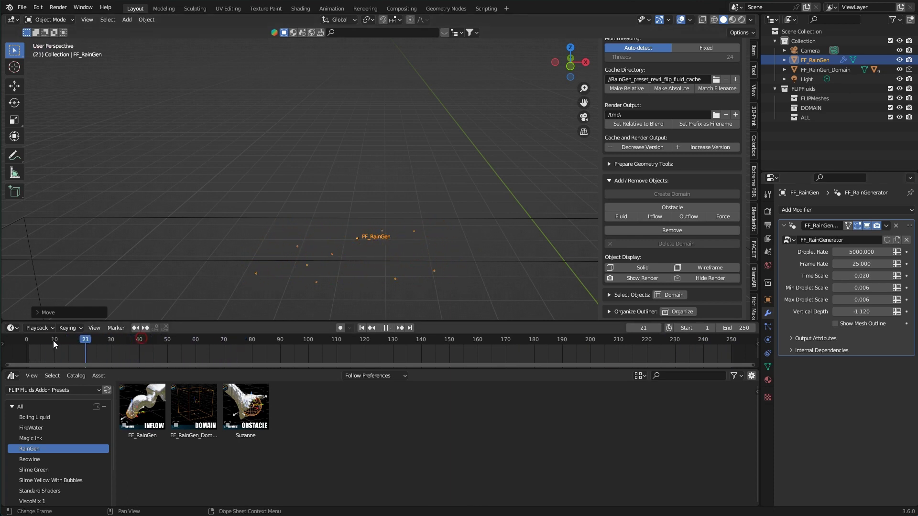
{"action": "key", "text": "Escape"}
{"action": "left_click_drag", "start_coordinate": [861, 276], "coordinate": [835, 276]}
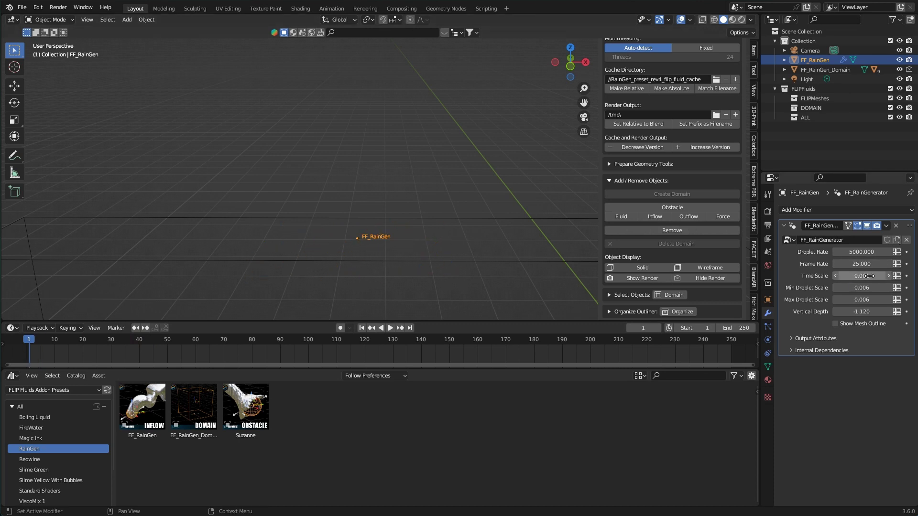
{"action": "key", "text": "i"}
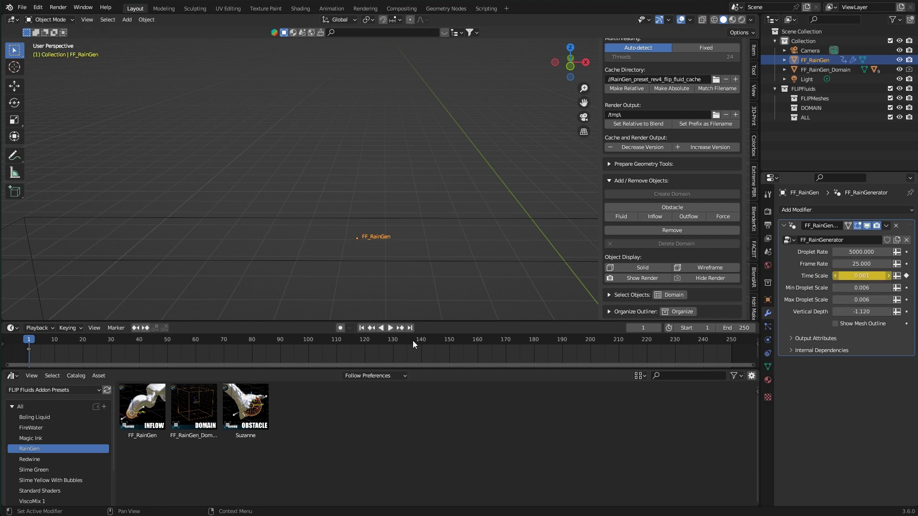
{"action": "key", "text": "space"}
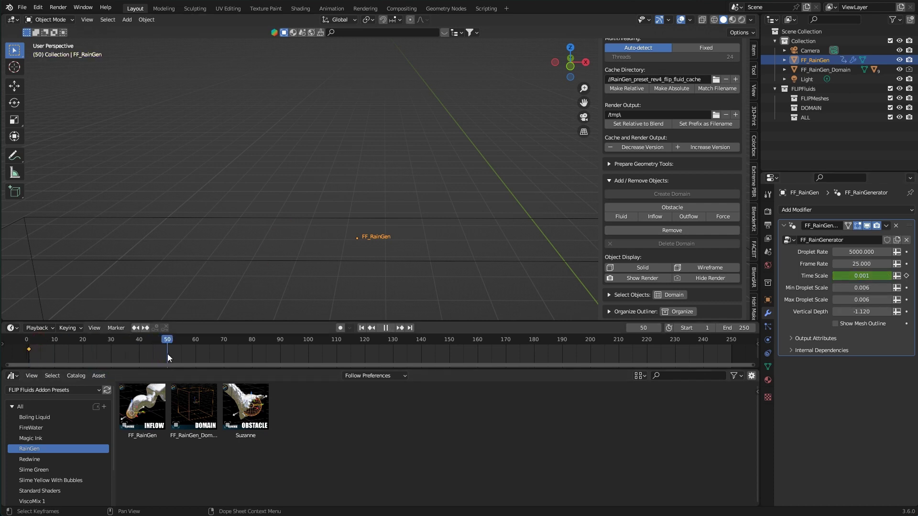
Keyframe Time Scale at 3 on frame 50 and replay the ramping rain from frame 1
{"action": "mouse_move", "coordinate": [856, 276]}
{"action": "left_mouse_down"}
{"action": "mouse_move", "coordinate": [894, 276]}
{"action": "mouse_move", "coordinate": [861, 277]}
{"action": "left_mouse_up"}
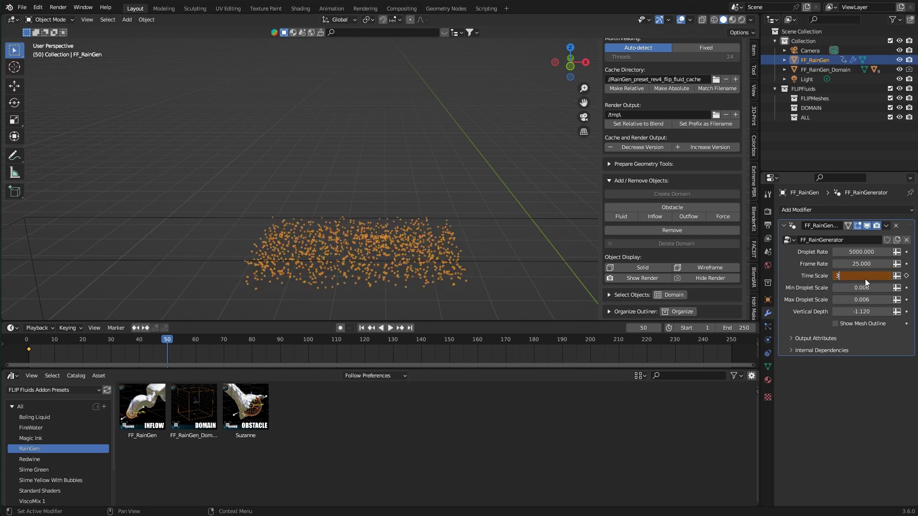
{"action": "key", "text": "Return"}
{"action": "key", "text": "i"}
{"action": "key", "text": "shift+Left"}
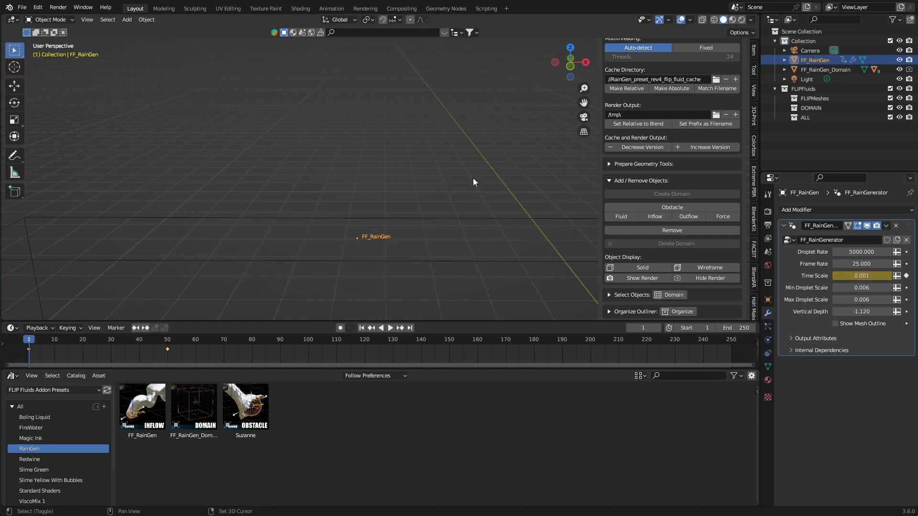
{"action": "key", "text": "space"}
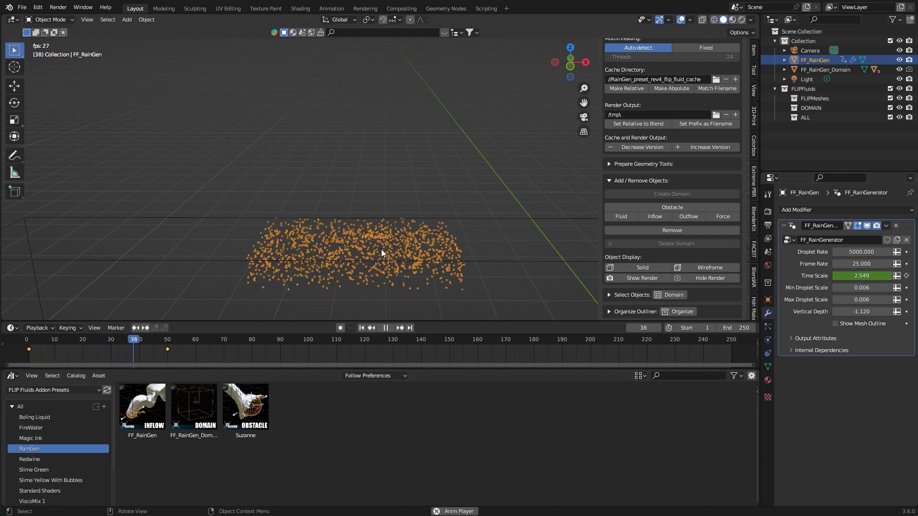
{"action": "key", "text": "shift+Left"}
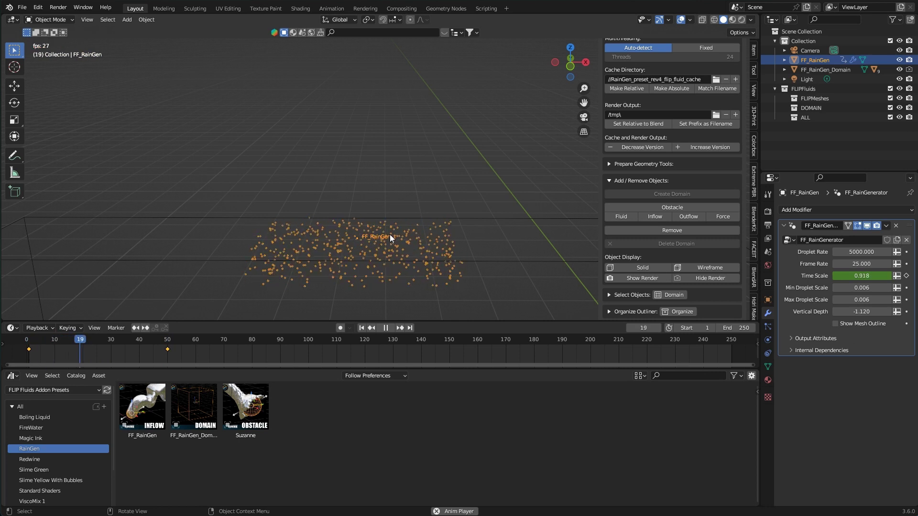
Set the droplet scale range to Min 0.003 and Max 0.008
{"action": "key", "text": "space"}
{"action": "key", "text": "KP_1"}
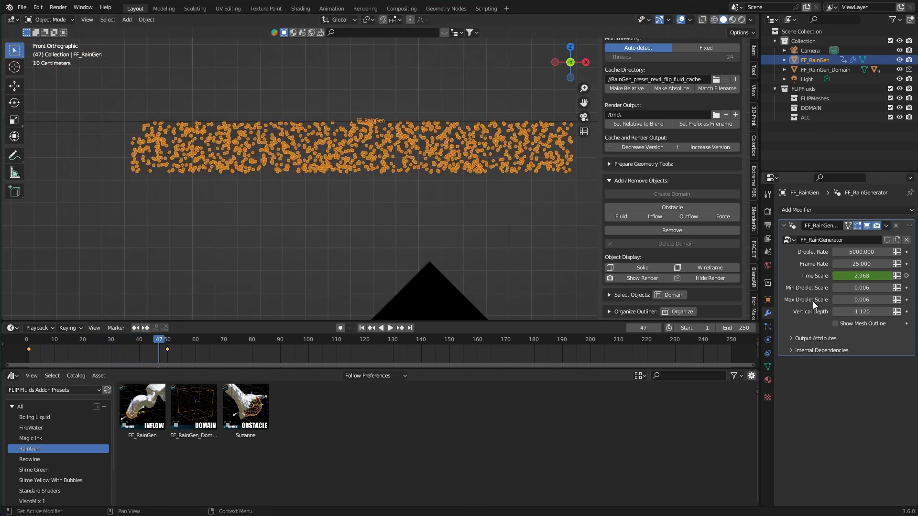
{"action": "mouse_move", "coordinate": [861, 300]}
{"action": "left_mouse_down"}
{"action": "mouse_move", "coordinate": [880, 300]}
{"action": "mouse_move", "coordinate": [864, 300]}
{"action": "left_mouse_up"}
{"action": "scroll", "coordinate": [534, 210], "scroll_direction": "up", "scroll_amount": 5}
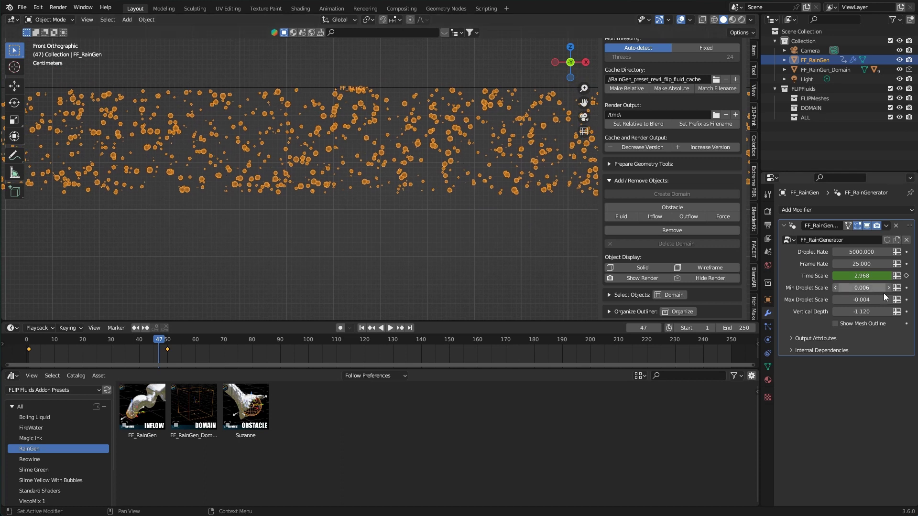
{"action": "left_click_drag", "start_coordinate": [884, 293], "coordinate": [893, 293]}
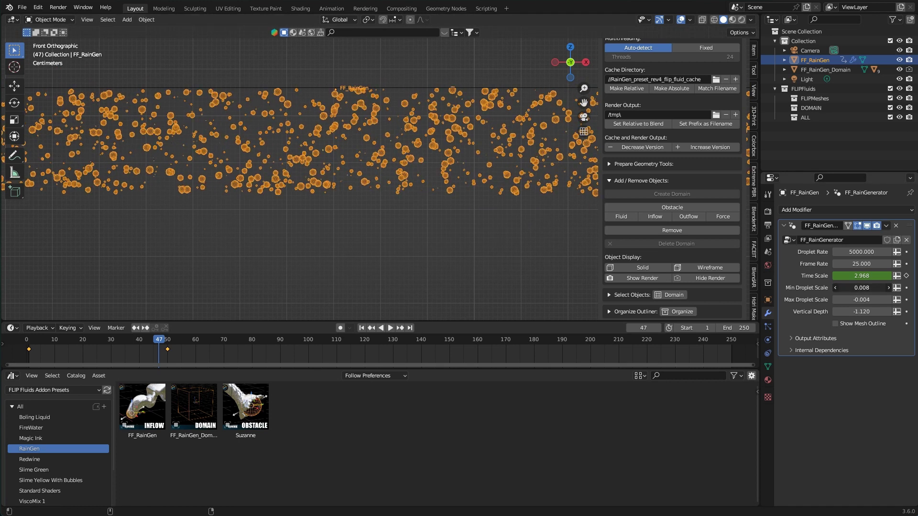
{"action": "middle_click_drag", "start_coordinate": [335, 143], "coordinate": [427, 173]}
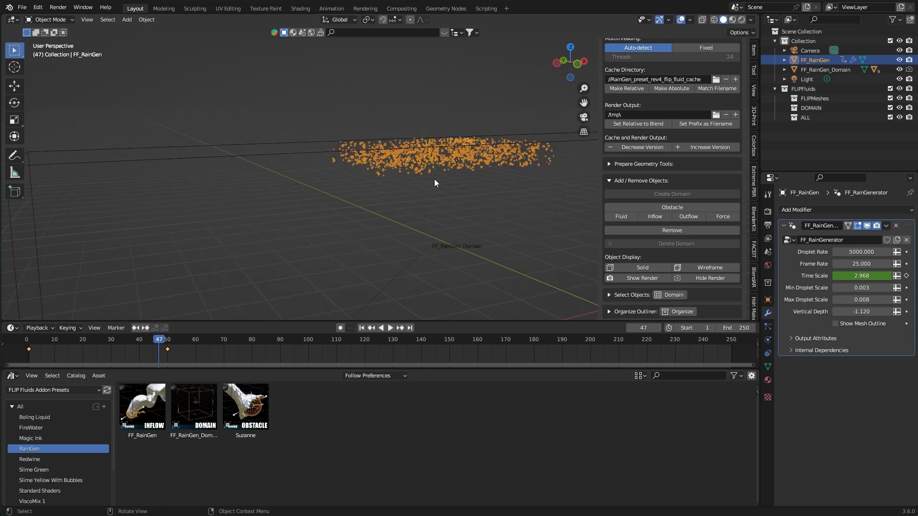
{"action": "scroll", "coordinate": [434, 179], "scroll_direction": "up", "scroll_amount": 2}
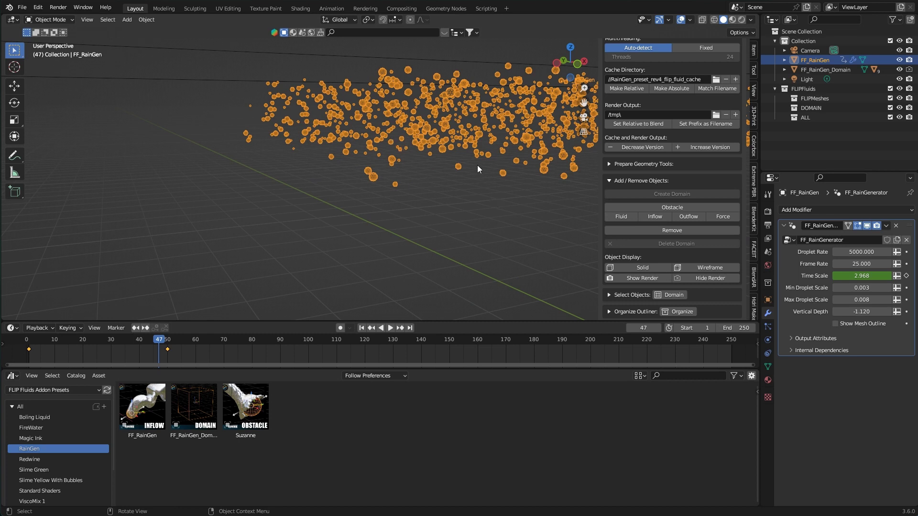
In front view, deepen the rain band's Vertical Depth to -1.500
{"action": "key", "text": "KP_1"}
{"action": "scroll", "coordinate": [480, 168], "scroll_direction": "up", "scroll_amount": 2}
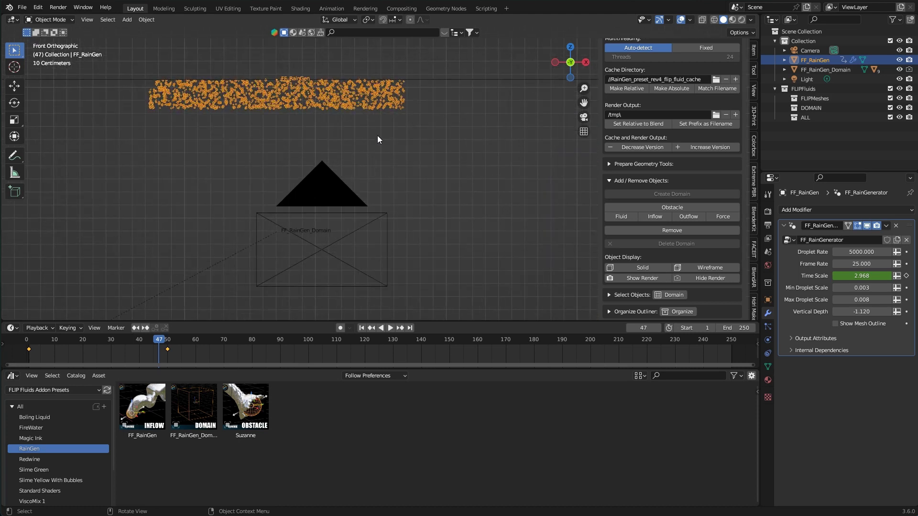
{"action": "middle_click_drag", "start_coordinate": [377, 139], "coordinate": [446, 159], "text": "shift"}
{"action": "scroll", "coordinate": [478, 172], "scroll_direction": "up", "scroll_amount": 1}
{"action": "middle_click_drag", "start_coordinate": [500, 185], "coordinate": [507, 220], "text": "shift"}
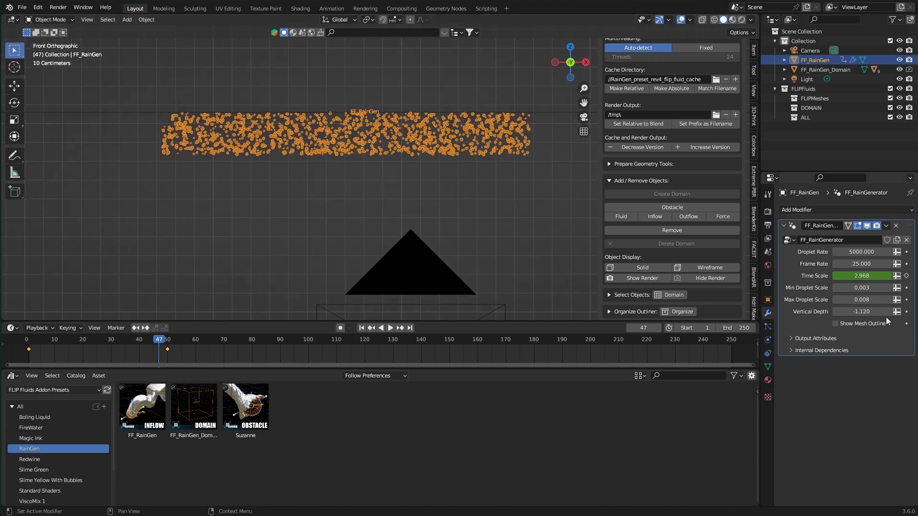
{"action": "mouse_move", "coordinate": [866, 312]}
{"action": "left_mouse_down"}
{"action": "mouse_move", "coordinate": [887, 312]}
{"action": "mouse_move", "coordinate": [841, 312]}
{"action": "mouse_move", "coordinate": [884, 311]}
{"action": "mouse_move", "coordinate": [855, 311]}
{"action": "left_mouse_up"}
{"action": "scroll", "coordinate": [222, 161], "scroll_direction": "up", "scroll_amount": 4}
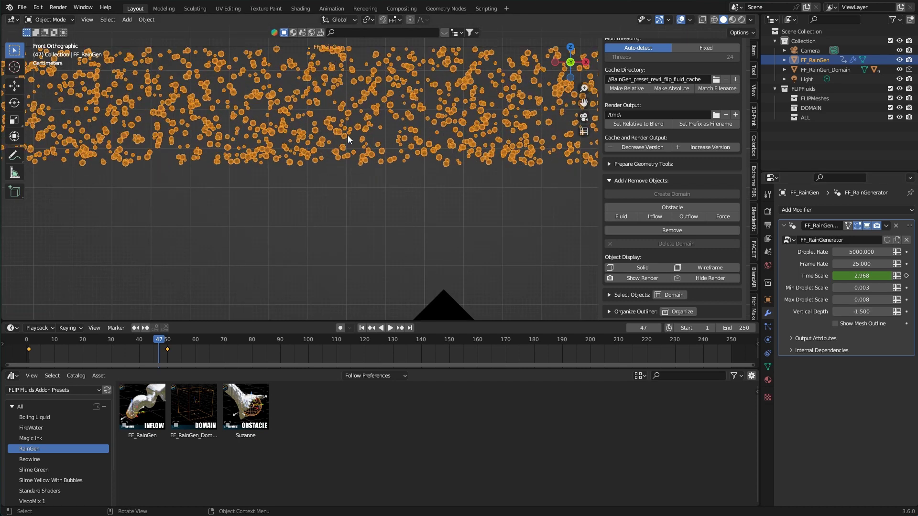
{"action": "scroll", "coordinate": [463, 174], "scroll_direction": "down", "scroll_amount": 6}
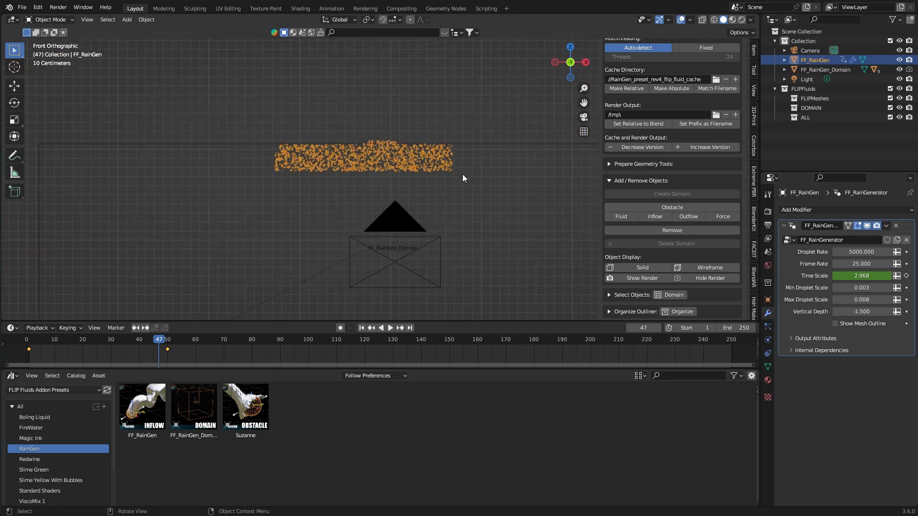
Review FF_RainGen's physics settings down to Mesh Data Export, then select FF_RainGen_Domain
{"action": "middle_click_drag", "start_coordinate": [463, 174], "coordinate": [466, 192]}
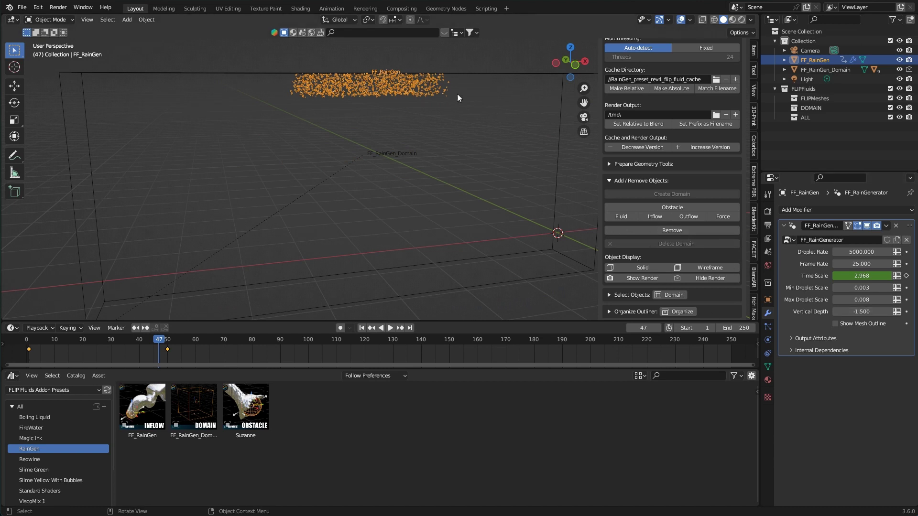
{"action": "middle_click_drag", "start_coordinate": [457, 94], "coordinate": [471, 224]}
{"action": "left_click", "coordinate": [768, 340]}
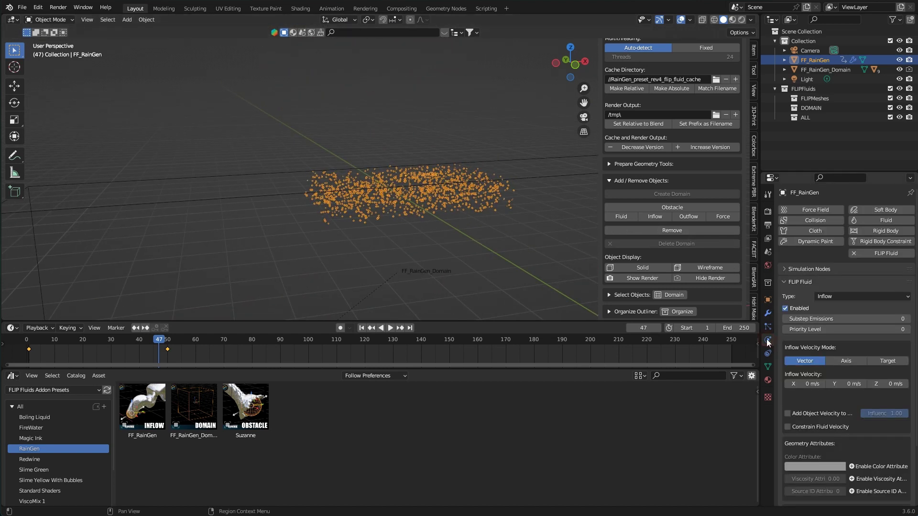
{"action": "scroll", "coordinate": [824, 354], "scroll_direction": "down", "scroll_amount": 4}
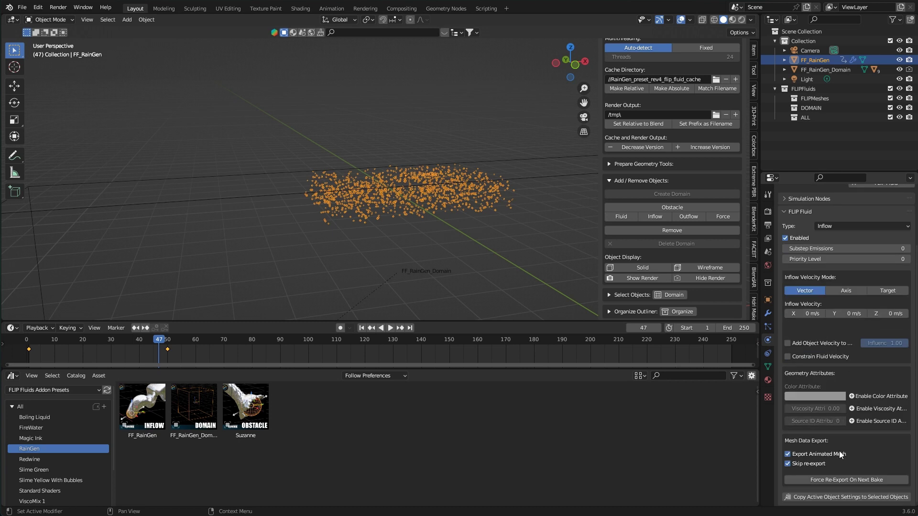
{"action": "scroll", "coordinate": [461, 211], "scroll_direction": "up", "scroll_amount": 2}
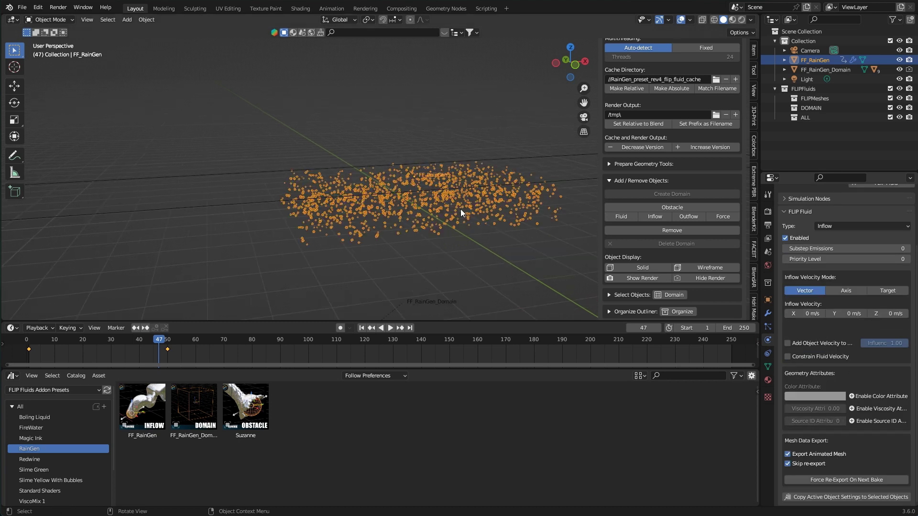
{"action": "scroll", "coordinate": [460, 211], "scroll_direction": "down", "scroll_amount": 2}
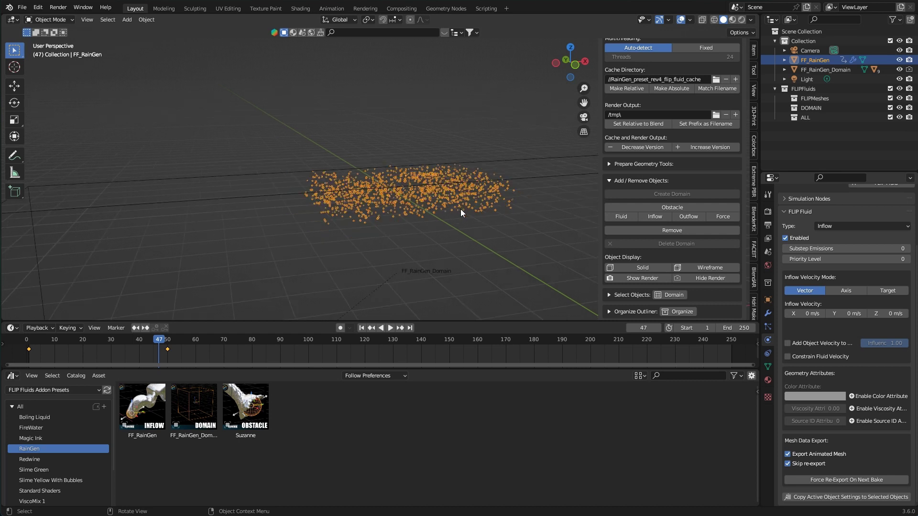
{"action": "left_click", "coordinate": [558, 178]}
Toggle the domain's Warnings and Errors panel and save the scene as Instructions.blend
{"action": "scroll", "coordinate": [836, 256], "scroll_direction": "up", "scroll_amount": 2}
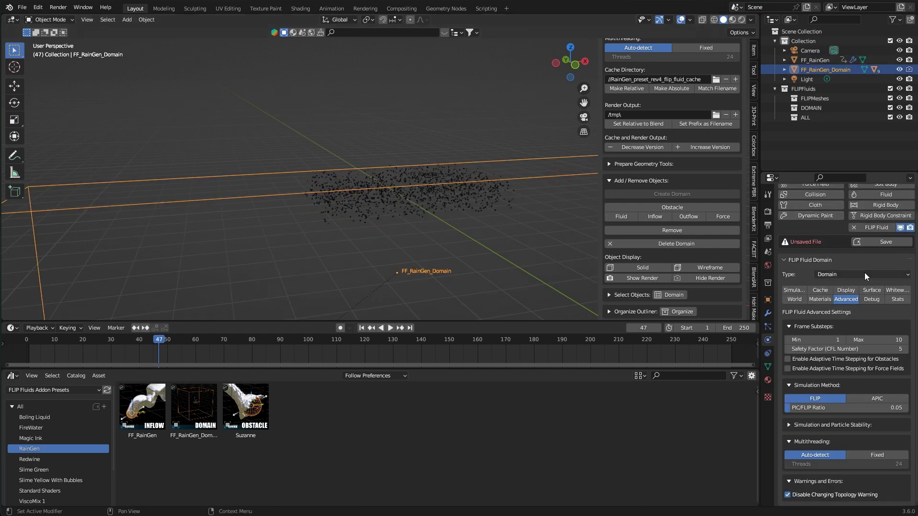
{"action": "left_click", "coordinate": [787, 482]}
{"action": "left_click", "coordinate": [818, 495]}
{"action": "key", "text": "ctrl+s"}
Scroll through the domain settings and orbit toward the front of the domain
{"action": "scroll", "coordinate": [700, 201], "scroll_direction": "up", "scroll_amount": 4}
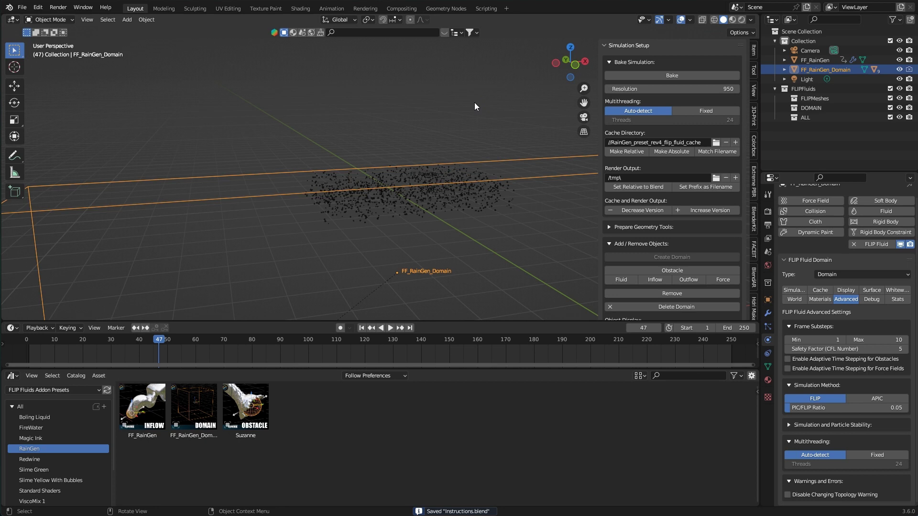
{"action": "scroll", "coordinate": [436, 208], "scroll_direction": "down", "scroll_amount": 4}
{"action": "left_click", "coordinate": [674, 76]}
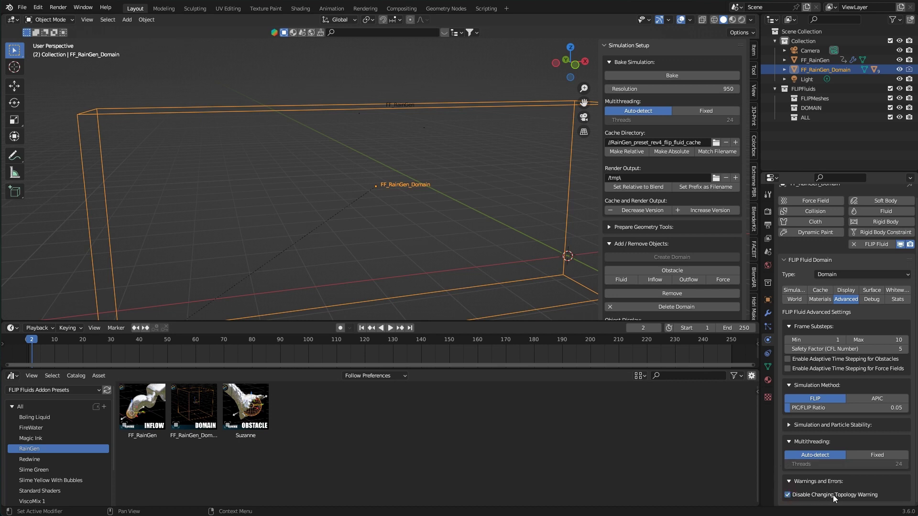
{"action": "scroll", "coordinate": [445, 238], "scroll_direction": "down", "scroll_amount": 3}
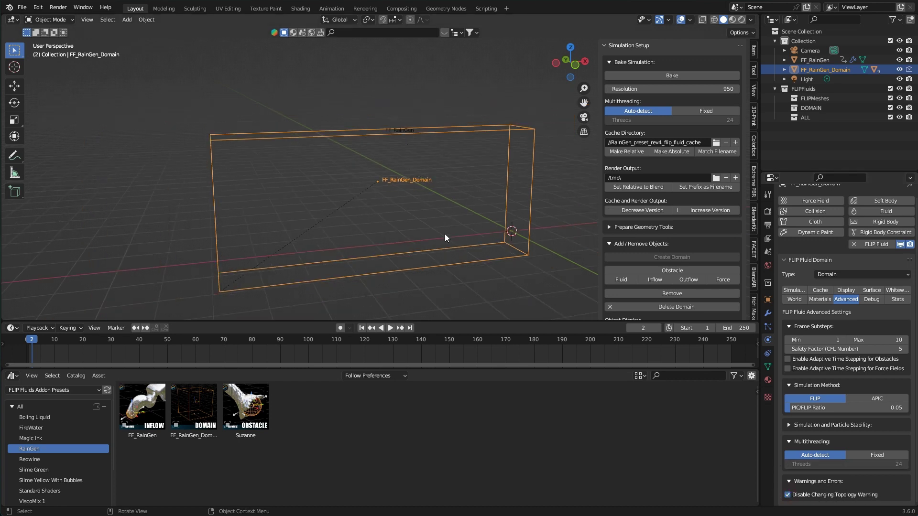
{"action": "scroll", "coordinate": [444, 234], "scroll_direction": "up", "scroll_amount": 2}
{"action": "middle_click_drag", "start_coordinate": [444, 233], "coordinate": [388, 205]}
Drop the Suzanne obstacle preset inside the rain domain and orbit to inspect it
{"action": "left_click_drag", "start_coordinate": [245, 406], "coordinate": [365, 288]}
{"action": "key", "text": "Home"}
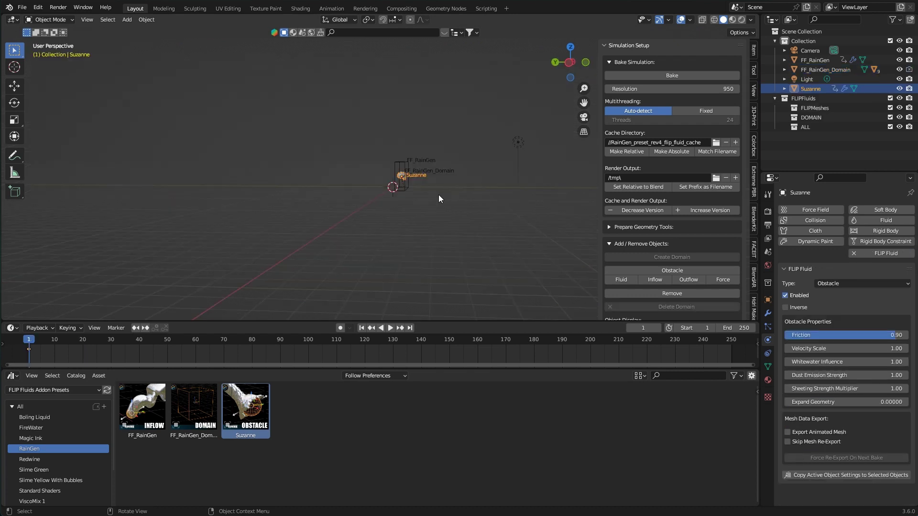
{"action": "scroll", "coordinate": [446, 195], "scroll_direction": "up", "scroll_amount": 8}
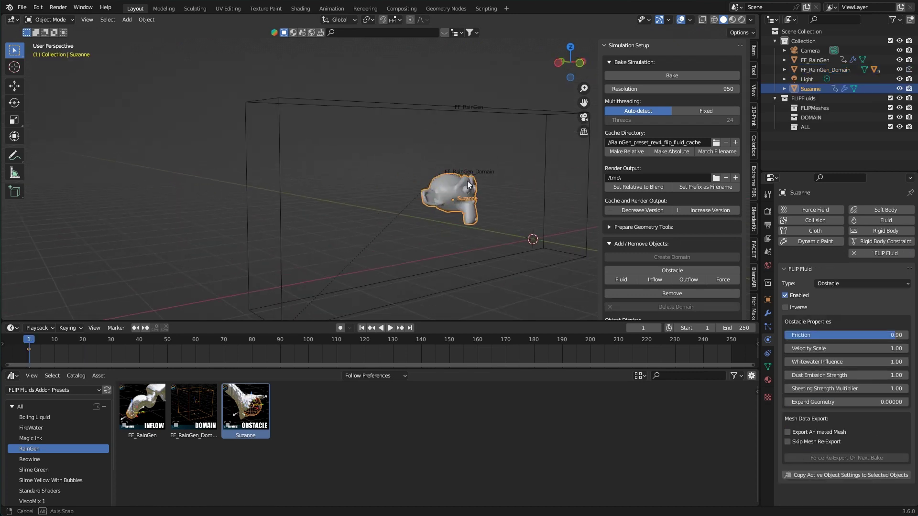
{"action": "middle_click_drag", "start_coordinate": [445, 177], "coordinate": [403, 196]}
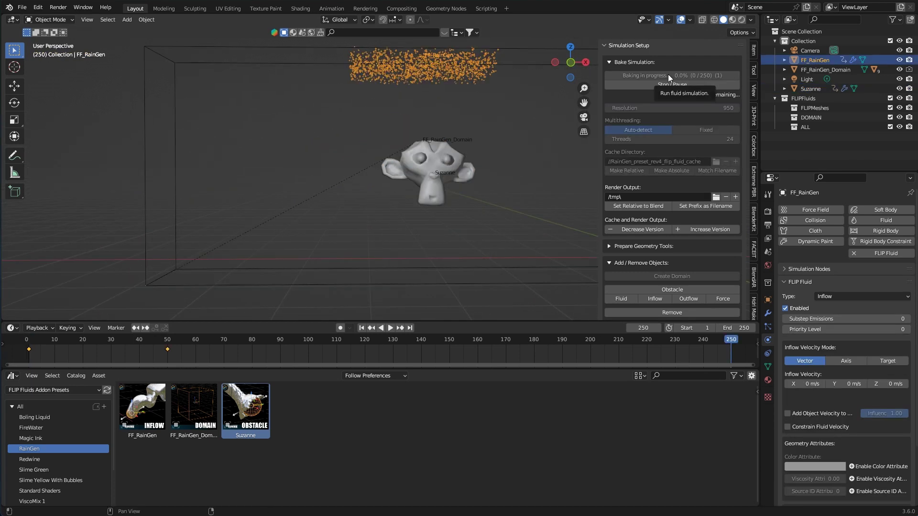